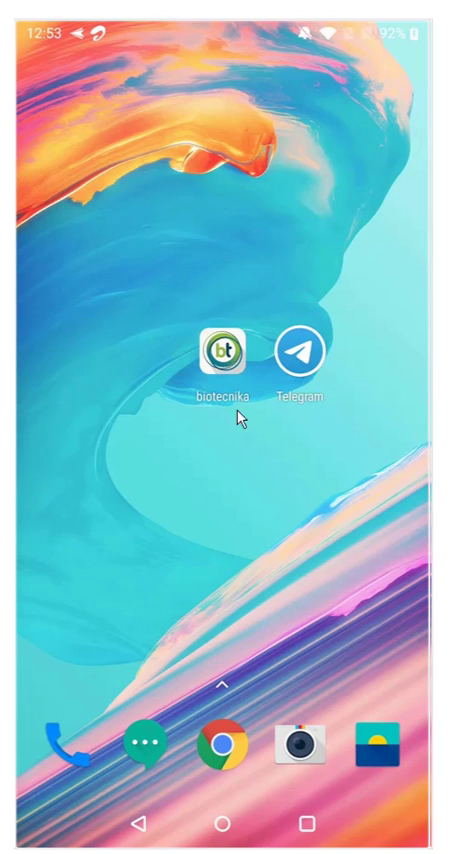
Launch the Biotecnika app from the home screen icon
click(224, 352)
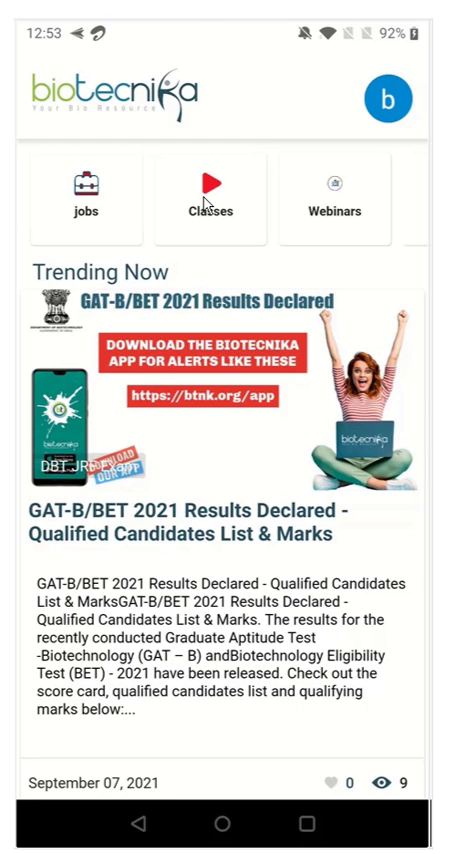
Enter Live Classes and browse the Up Coming and Recent lists
click(207, 203)
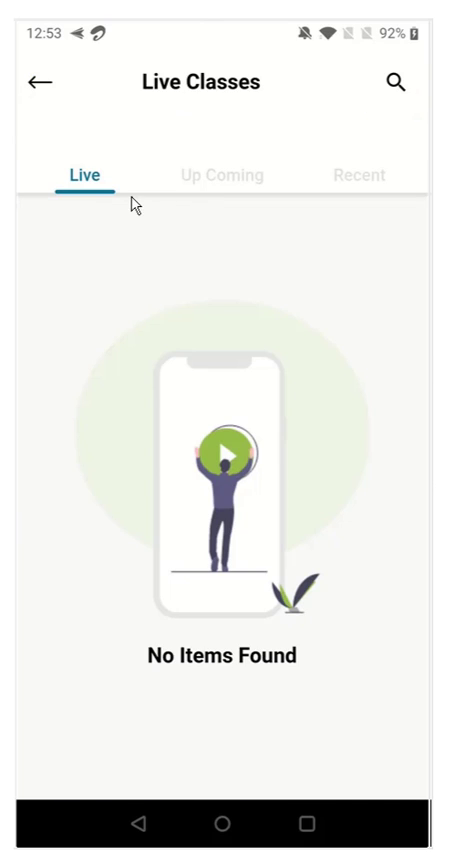
click(214, 186)
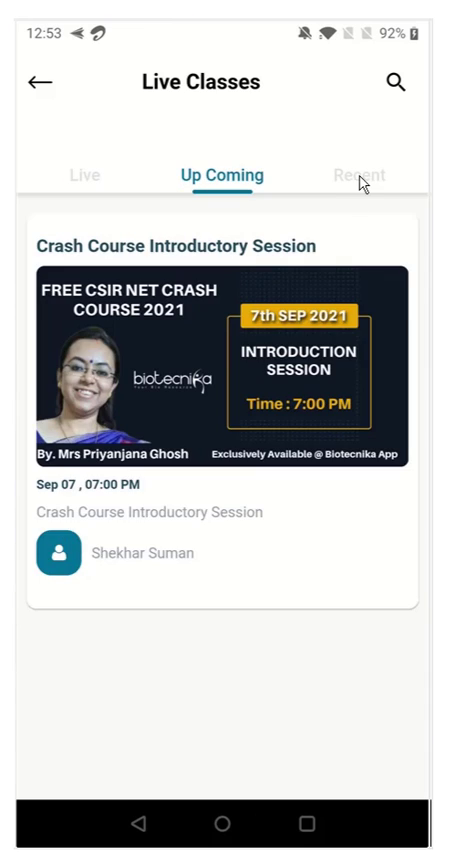
click(360, 180)
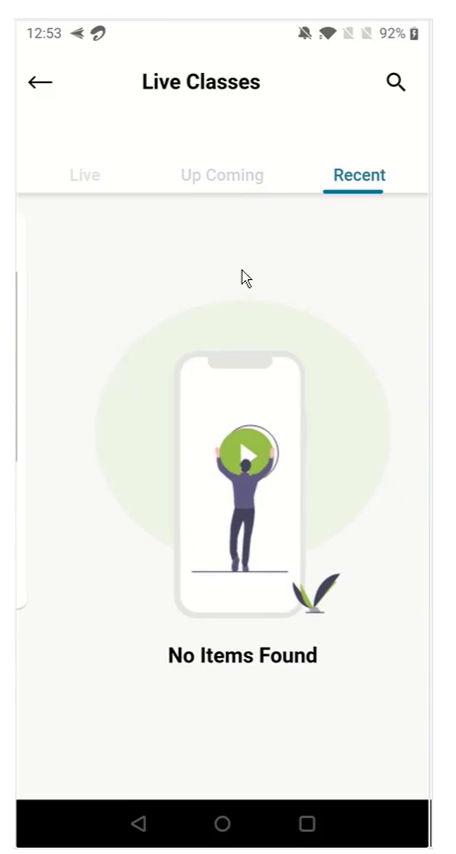
click(229, 190)
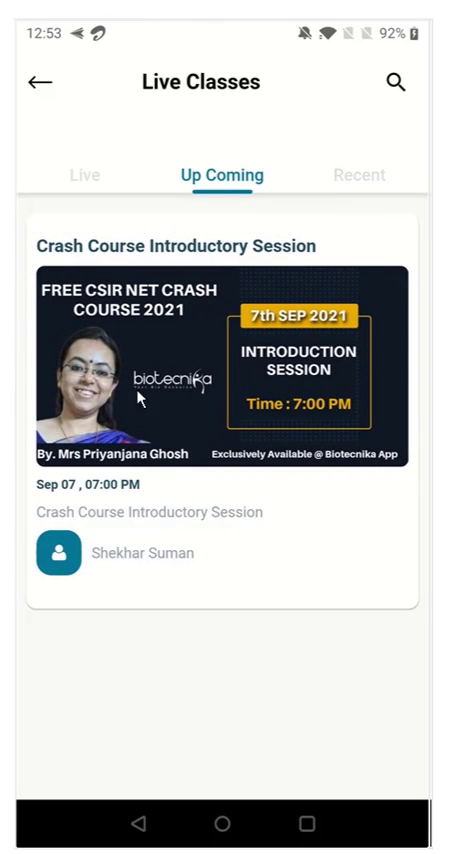
Check the Live list (no items found), then leave the app for the home screen
click(89, 182)
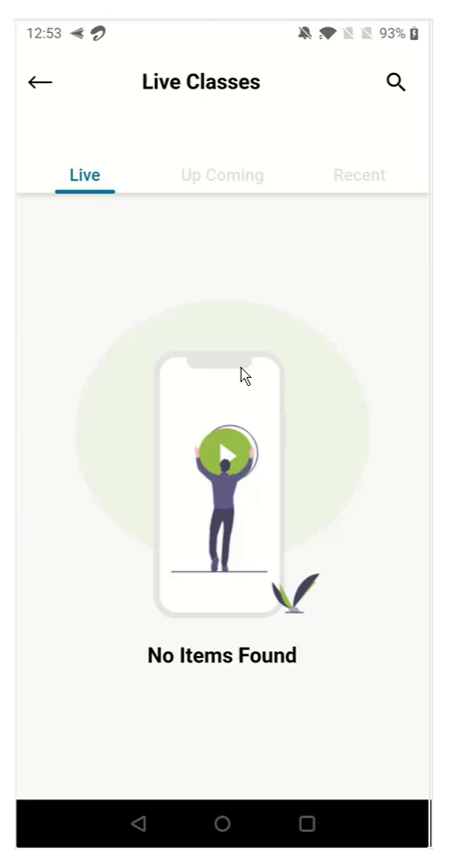
mouse_move(350, 450)
mouse_down()
mouse_move(100, 450)
mouse_move(250, 450)
mouse_up()
click(224, 828)
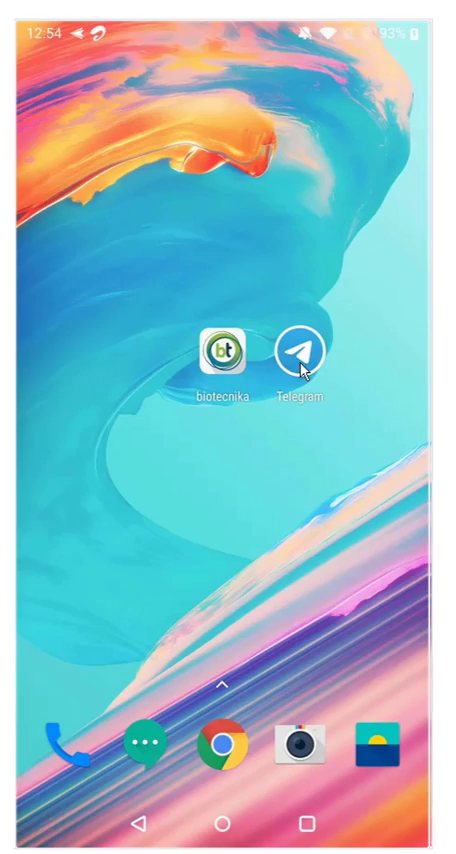
Launch Telegram on the BioTecNika channel and show its search, auto-delete and mute options
click(303, 370)
click(357, 372)
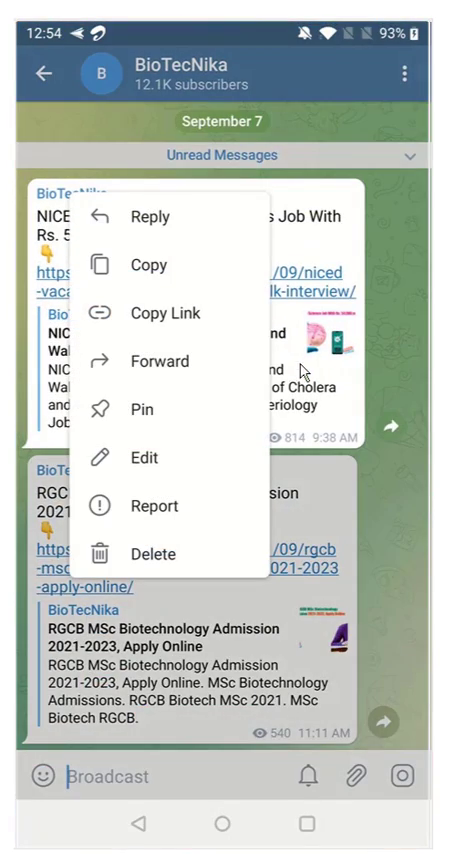
click(390, 598)
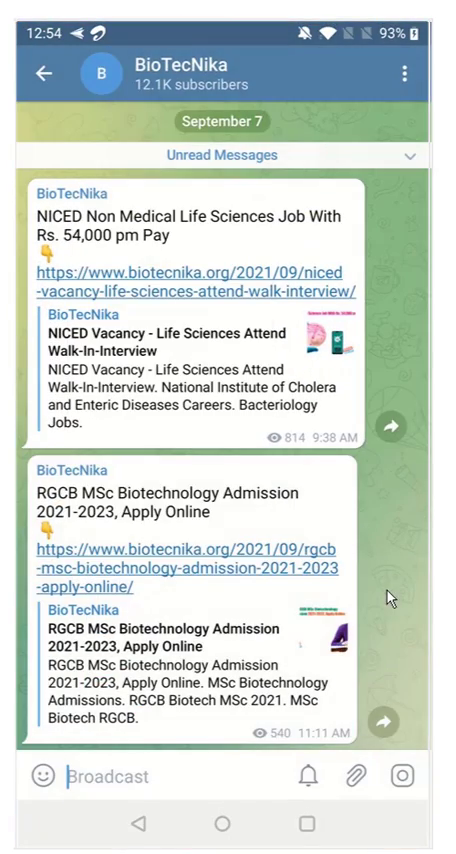
click(405, 76)
View the BioTecNika channel info with the t.me/biotecnika link, then exit Telegram to the home screen
click(165, 80)
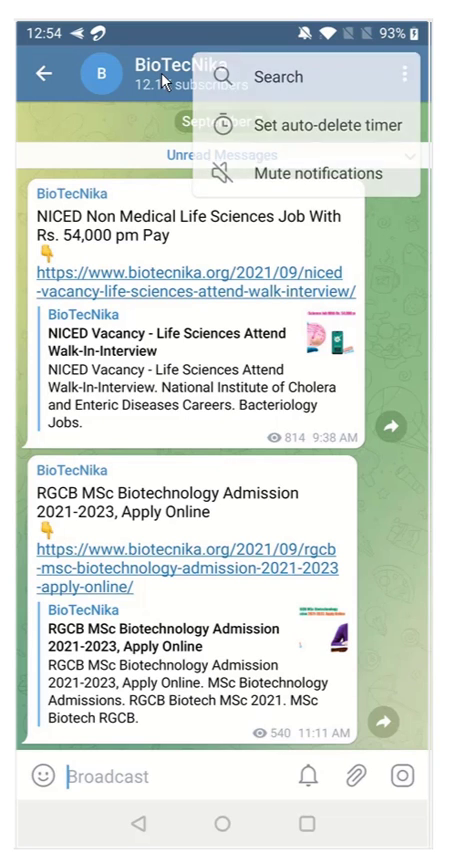
click(170, 79)
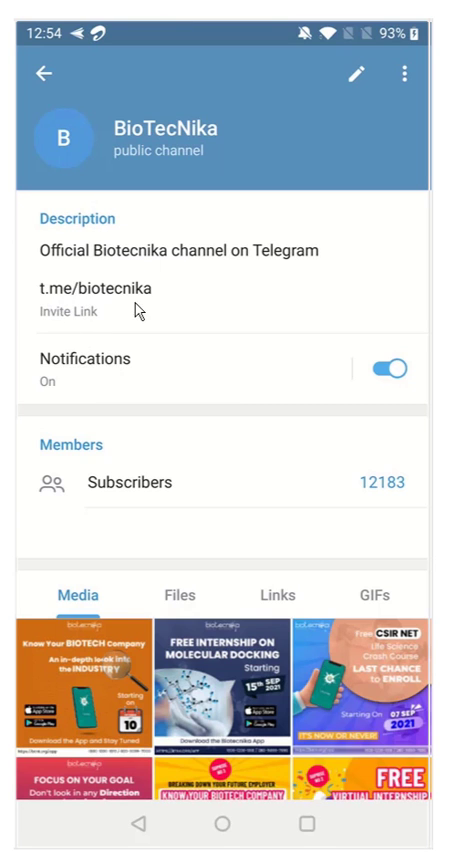
click(45, 75)
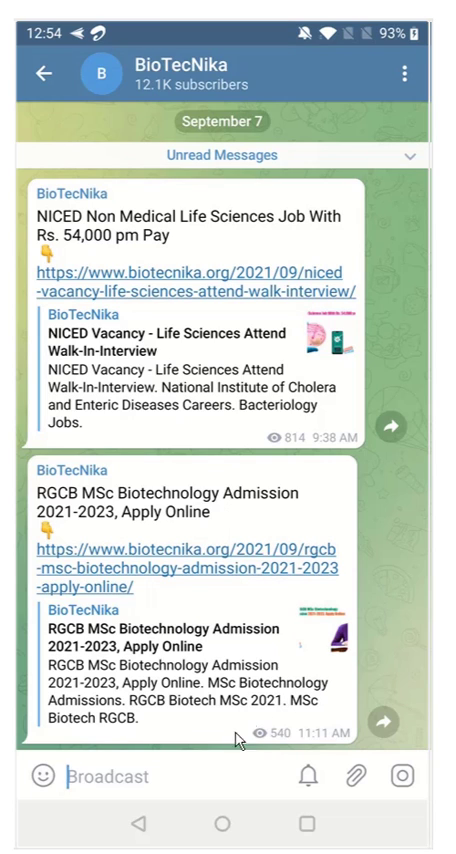
click(224, 826)
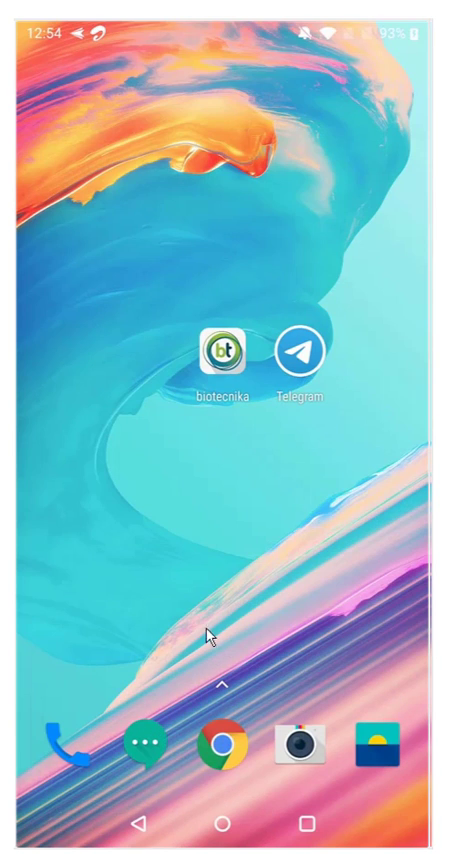
Relaunch Biotecnika, see the Crash Course Introductory Session under Up Coming, then check the Live list
click(223, 362)
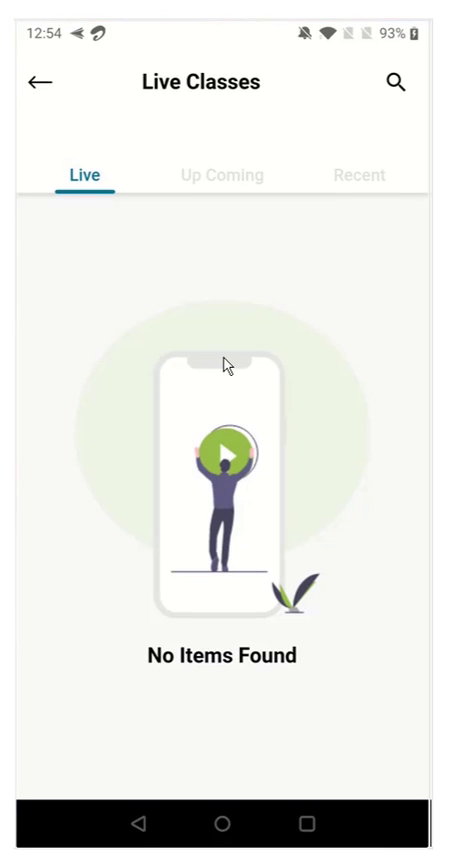
click(42, 84)
click(242, 180)
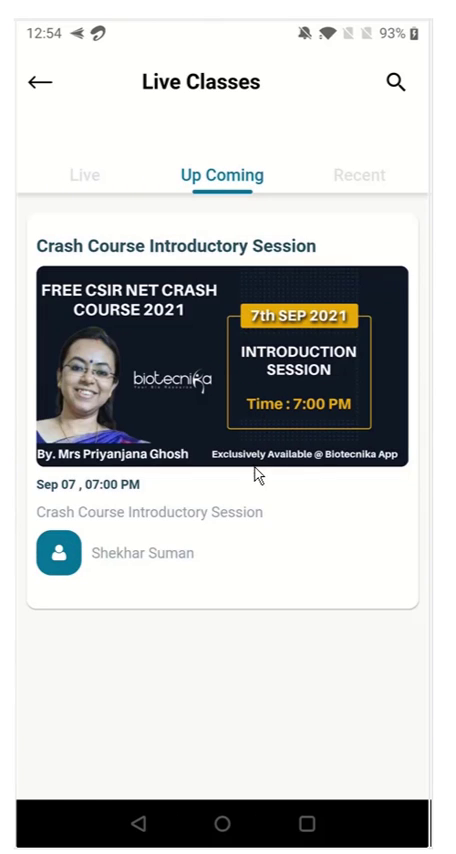
click(88, 180)
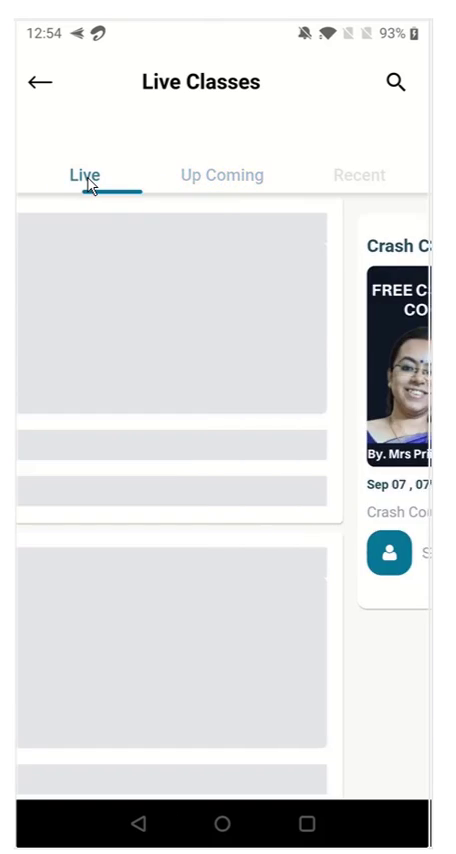